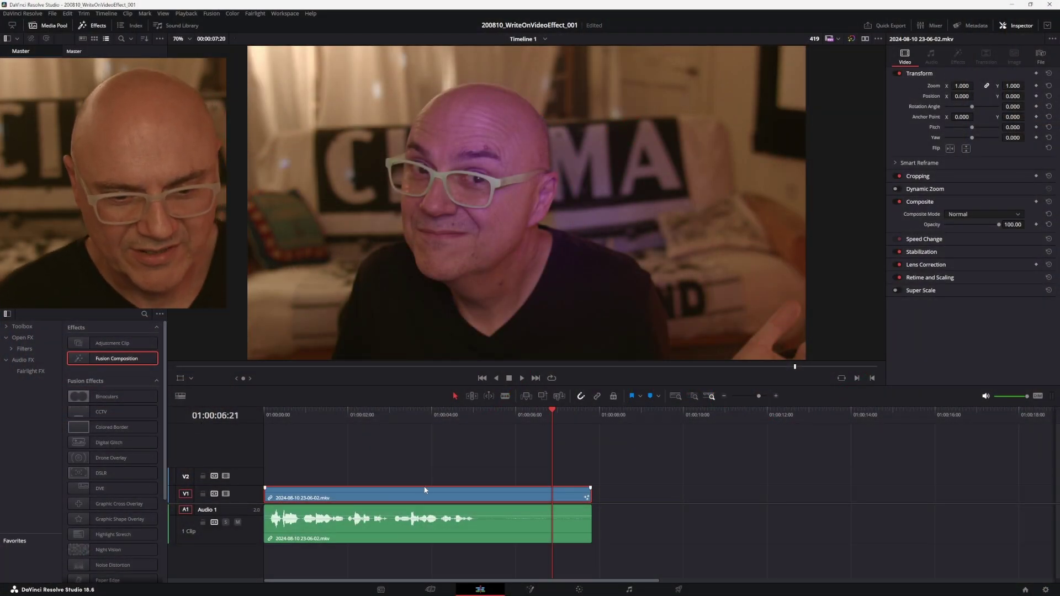
In Fusion, insert a Paint node between MediaIn1 and MediaOut1, set to single Stroke mode
click(531, 589)
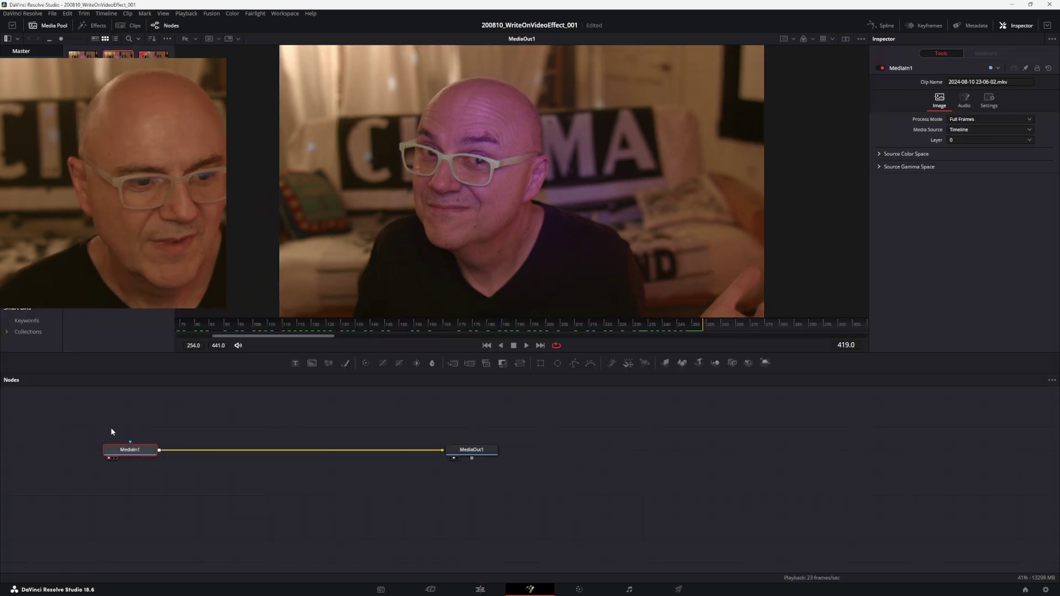
drag(346, 362, 230, 455)
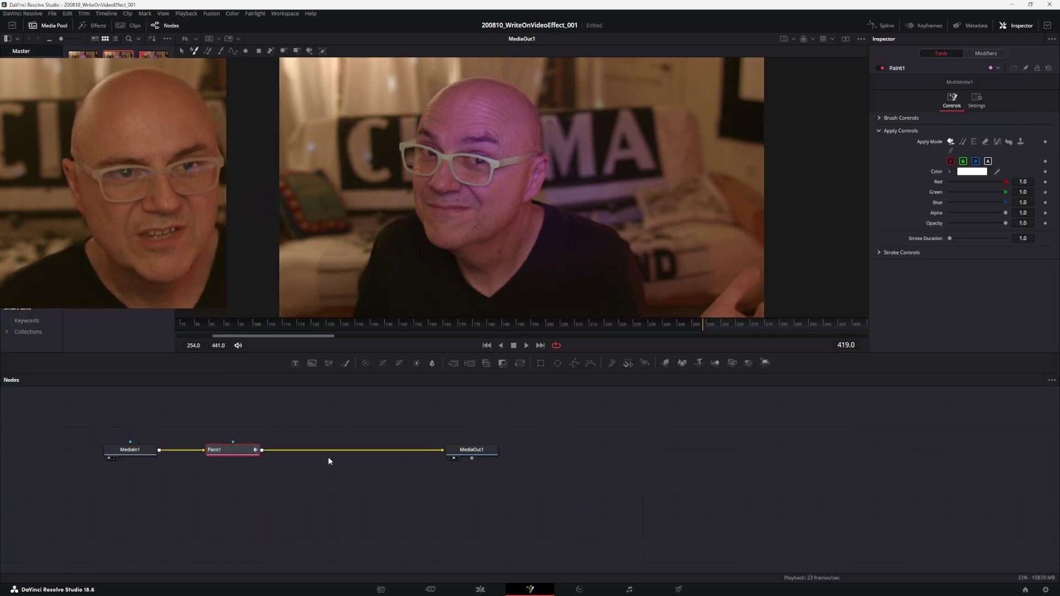
click(220, 51)
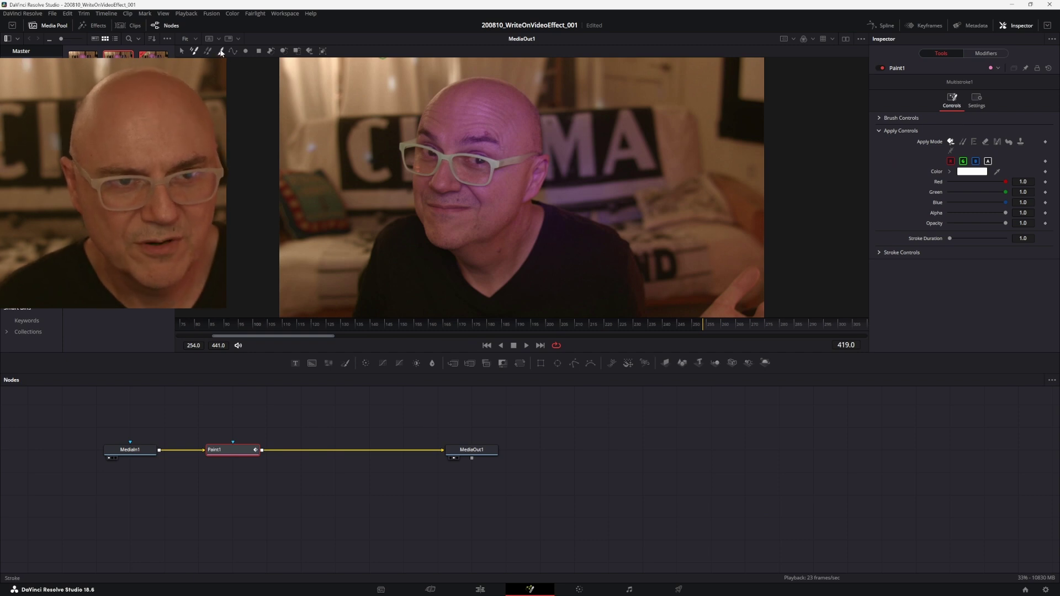
Set the paint colour to bright red and thin the brush size to 0.0086
click(982, 172)
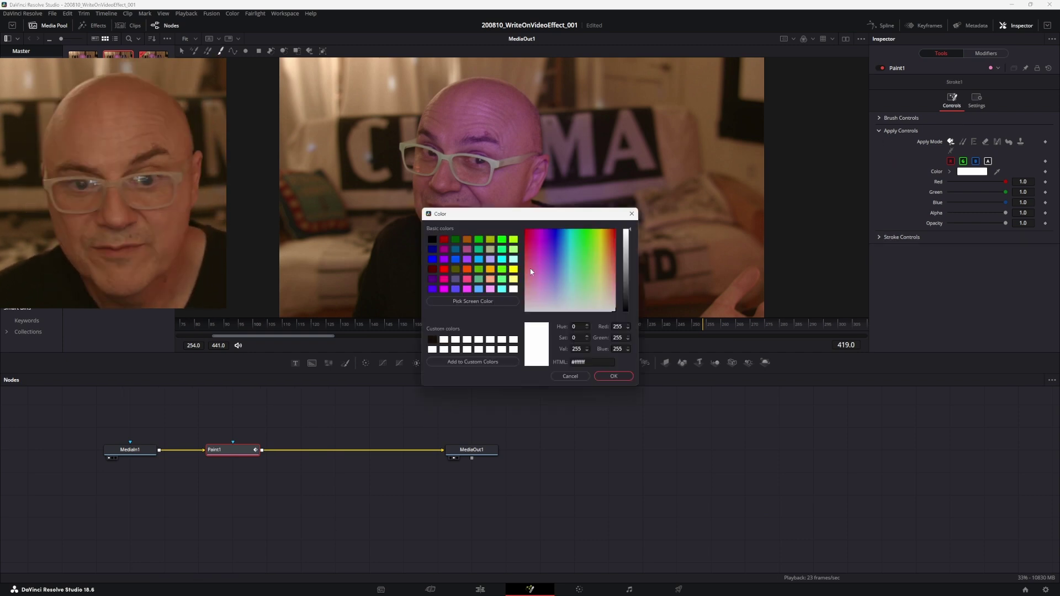
drag(535, 234, 513, 231)
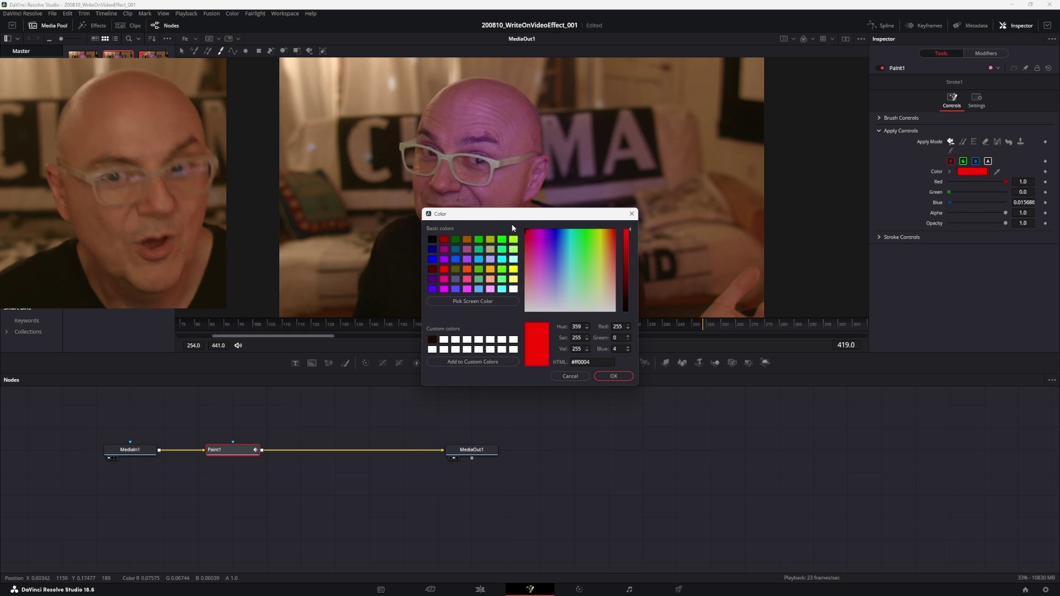
click(612, 376)
click(881, 118)
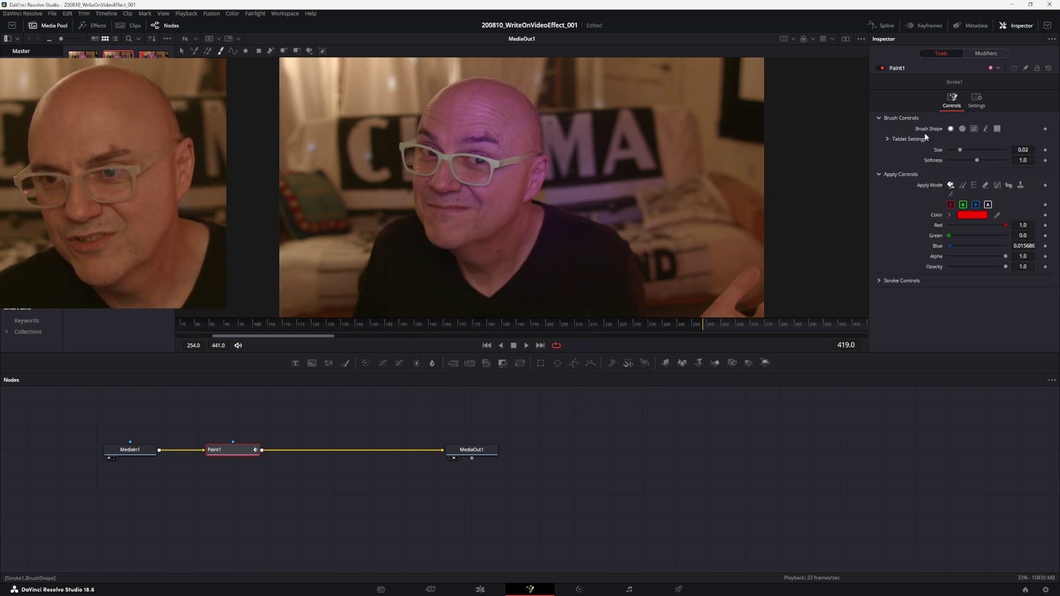
drag(961, 152, 953, 153)
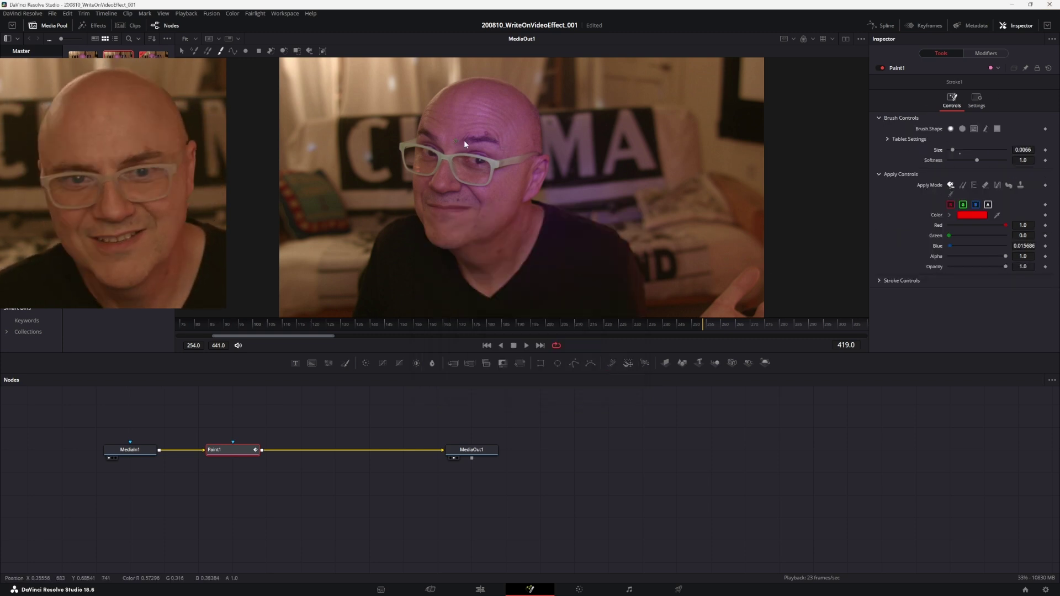
Set Stroke Animation to Write On and fit Paint1's 0–1412 range in the Keyframes panel
click(880, 282)
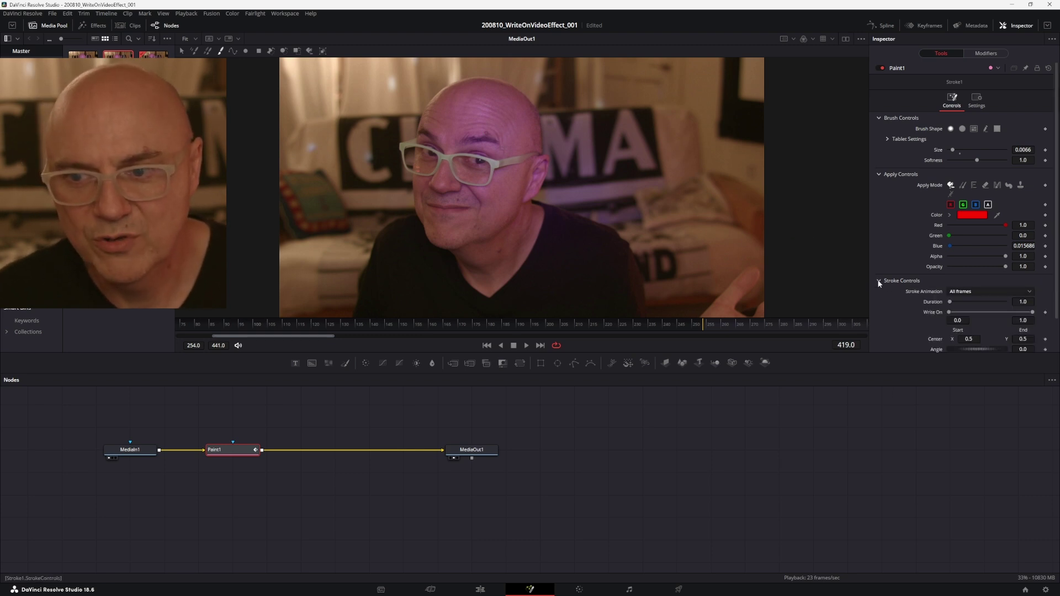
click(969, 291)
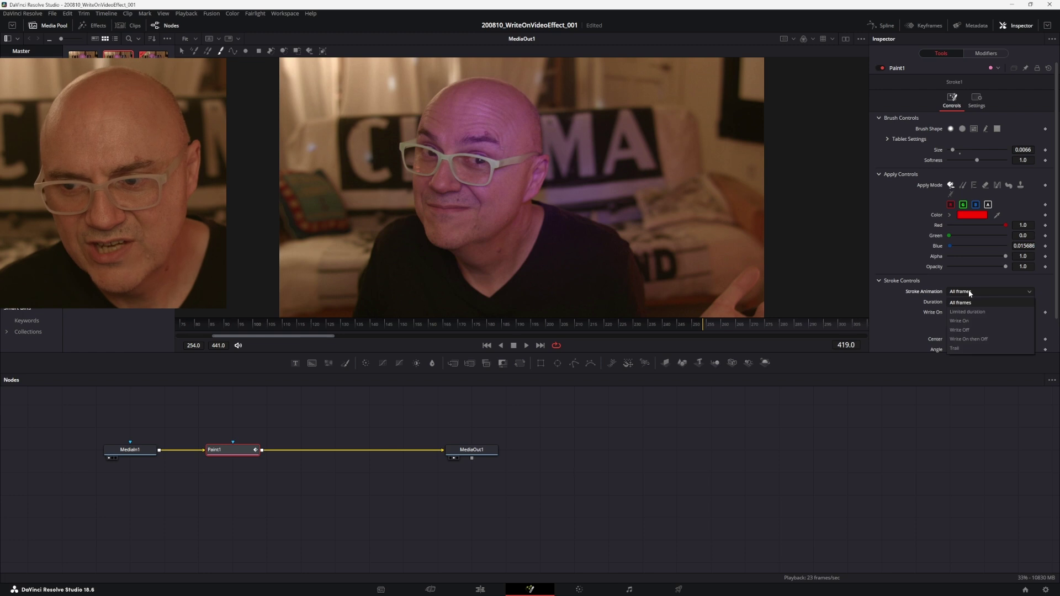
click(962, 322)
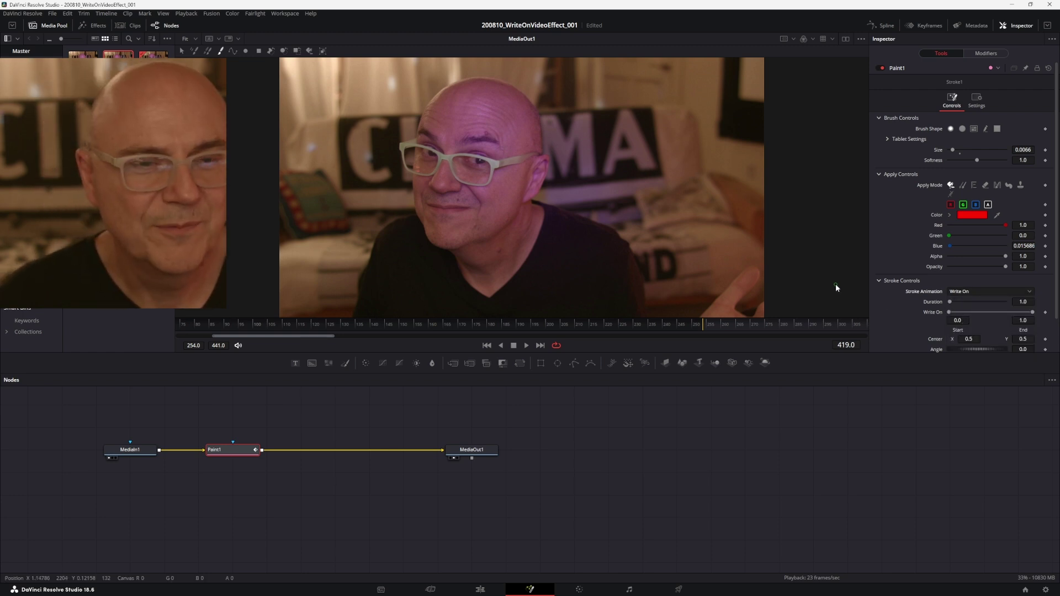
click(927, 26)
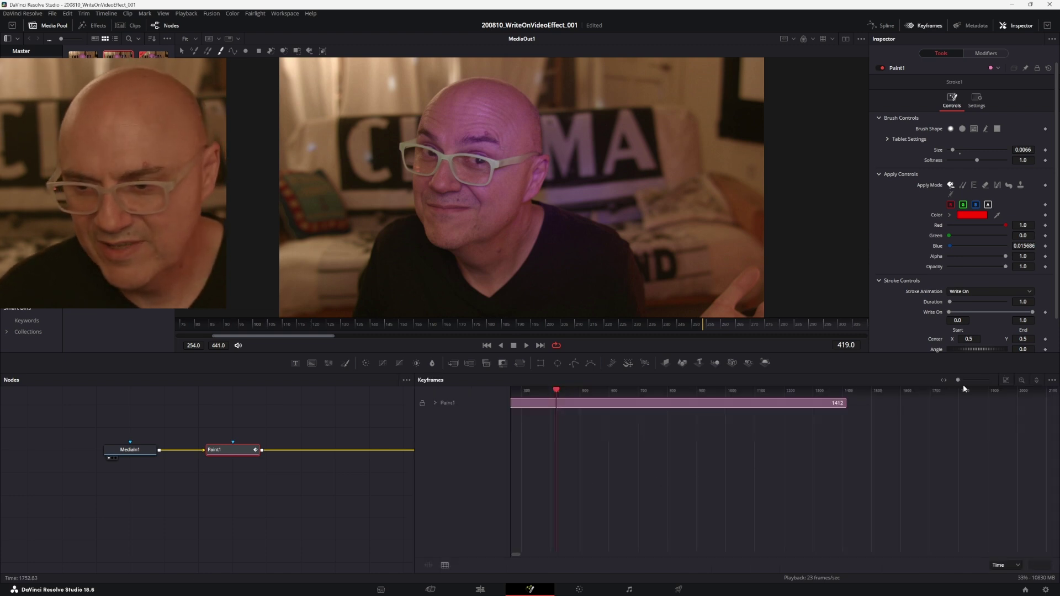
click(1007, 381)
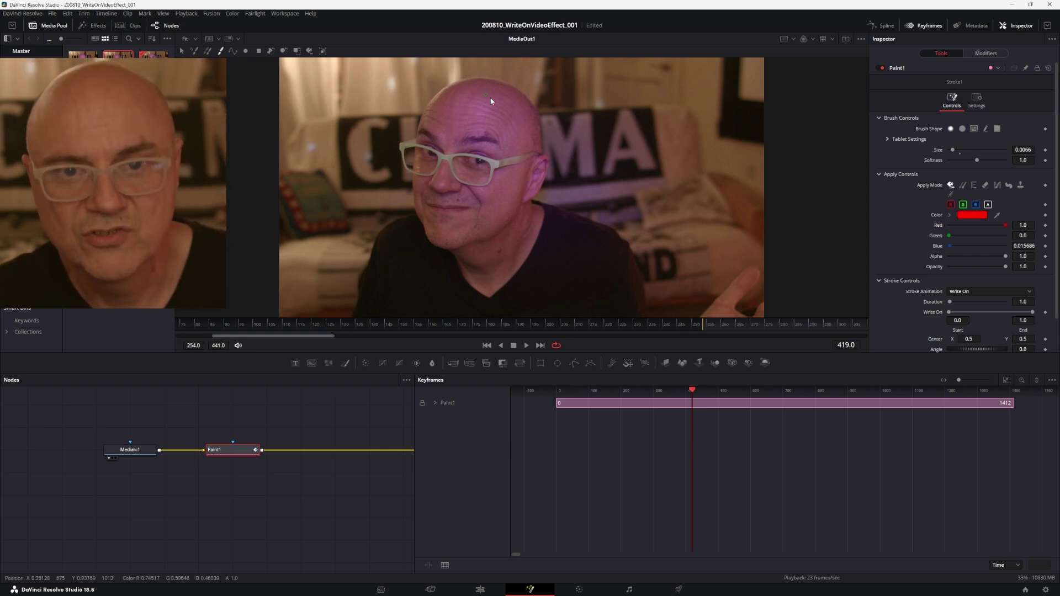
Draw a red circle around the head and an arrow pointing at it
mouse_move(513, 84)
mouse_down()
mouse_move(399, 129)
mouse_move(398, 204)
mouse_move(443, 246)
mouse_move(542, 127)
mouse_up()
drag(505, 85, 501, 85)
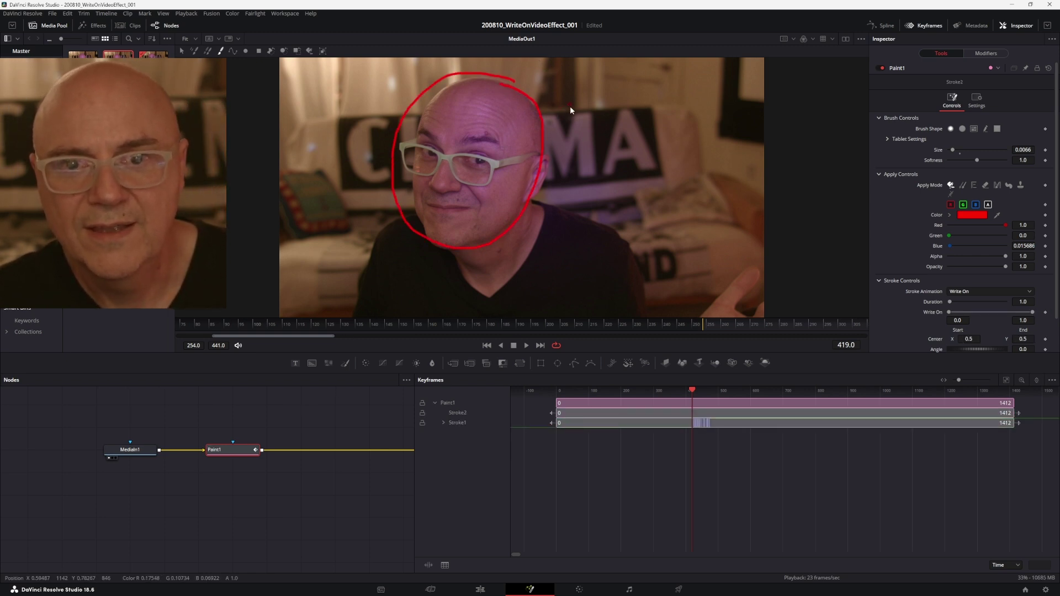
drag(557, 110, 566, 101)
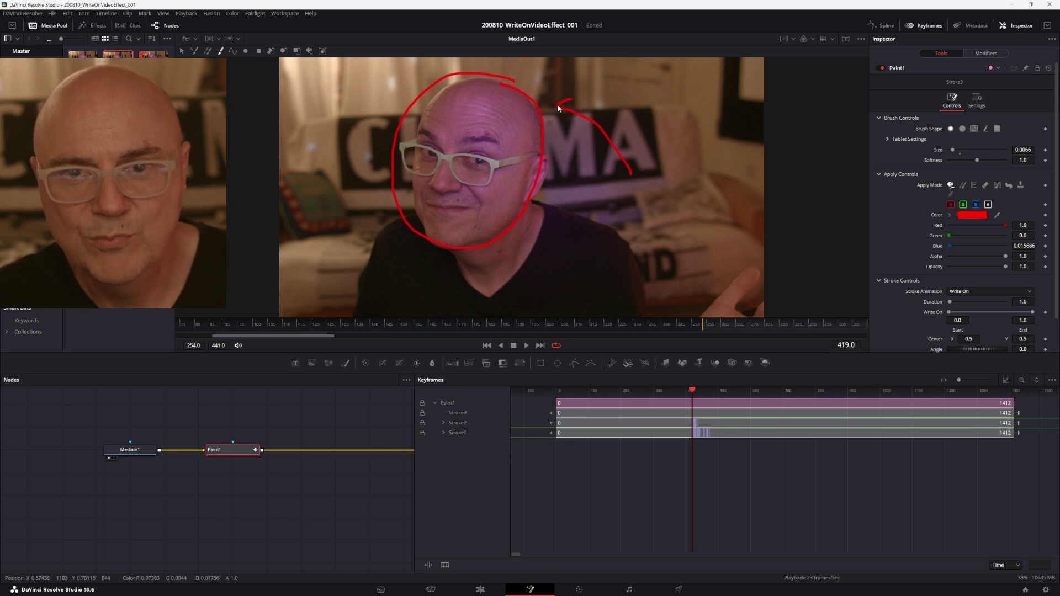
mouse_move(559, 181)
mouse_down()
mouse_move(577, 190)
mouse_move(592, 224)
mouse_move(606, 211)
mouse_move(621, 237)
mouse_up()
Write 'Nerd' below the arrow with an underline swoosh and a trailing dot
drag(557, 253, 622, 264)
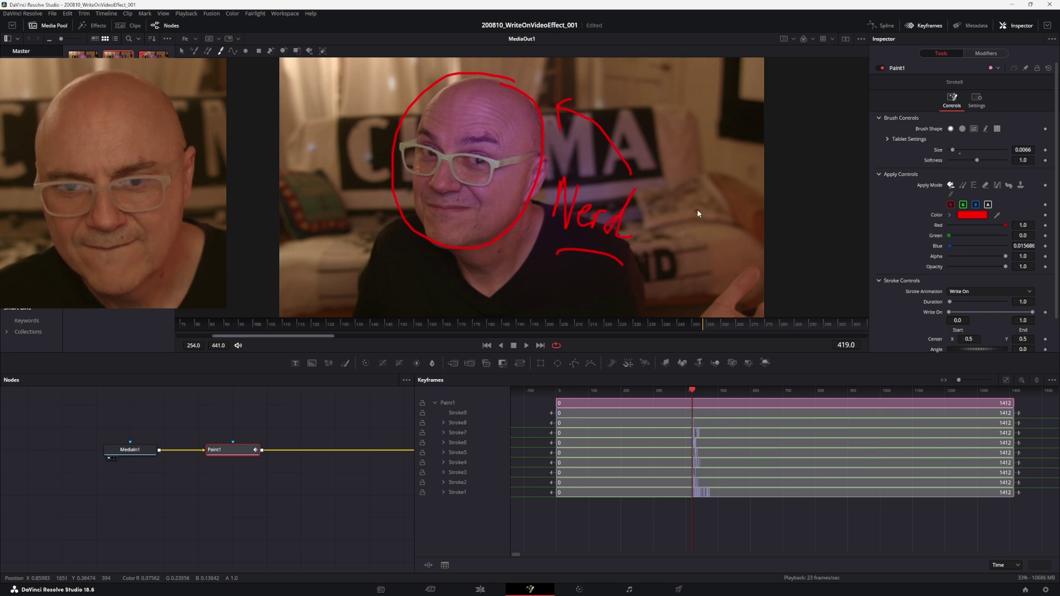
drag(692, 201, 657, 228)
click(641, 235)
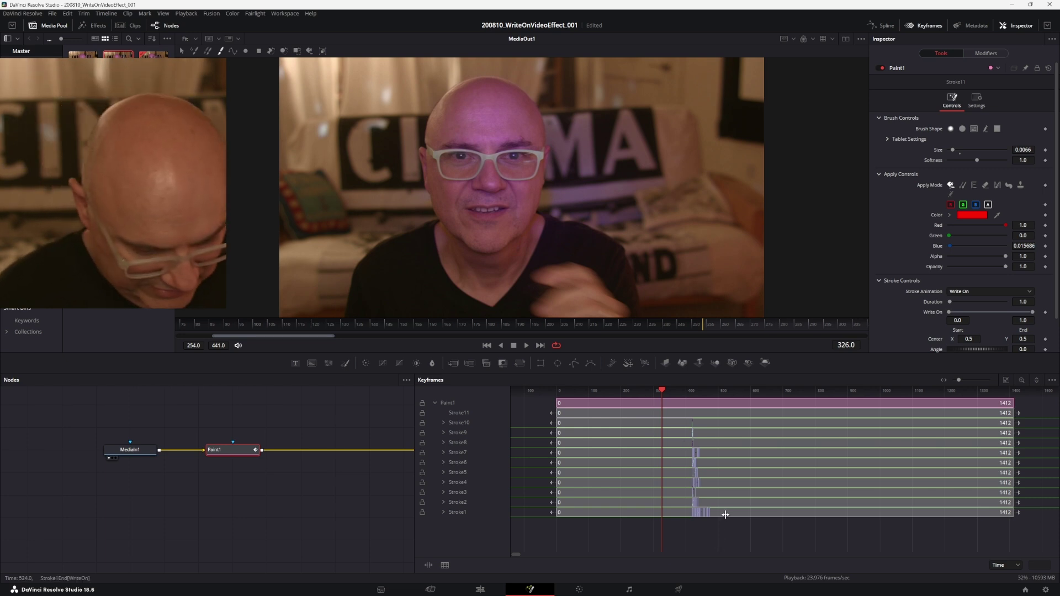
Move the Stroke1–Stroke10 keyframes earlier to the playhead and preview the write-on
drag(725, 515, 723, 512)
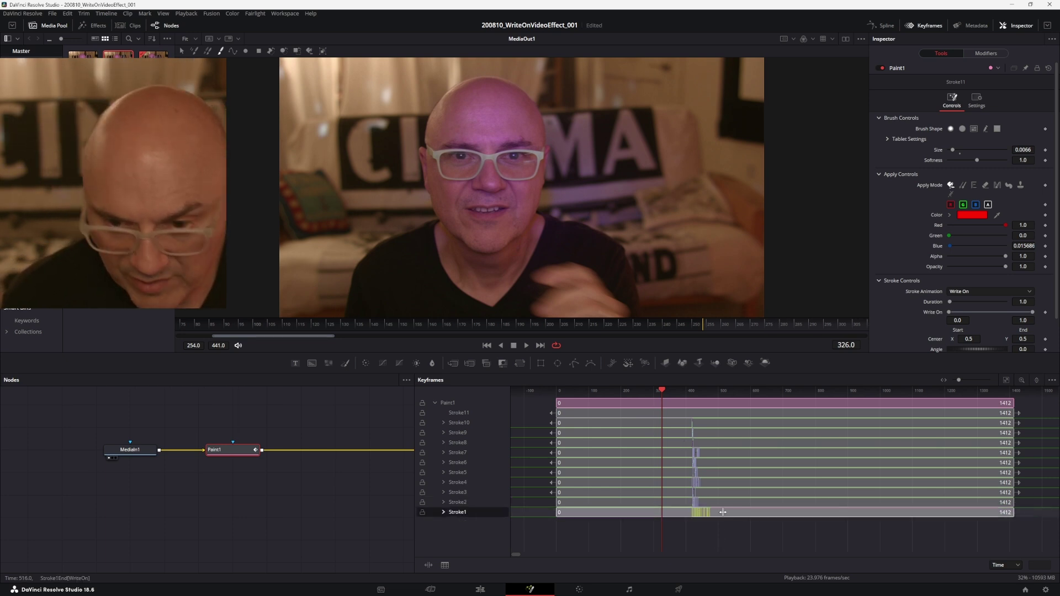
shift+click(713, 422)
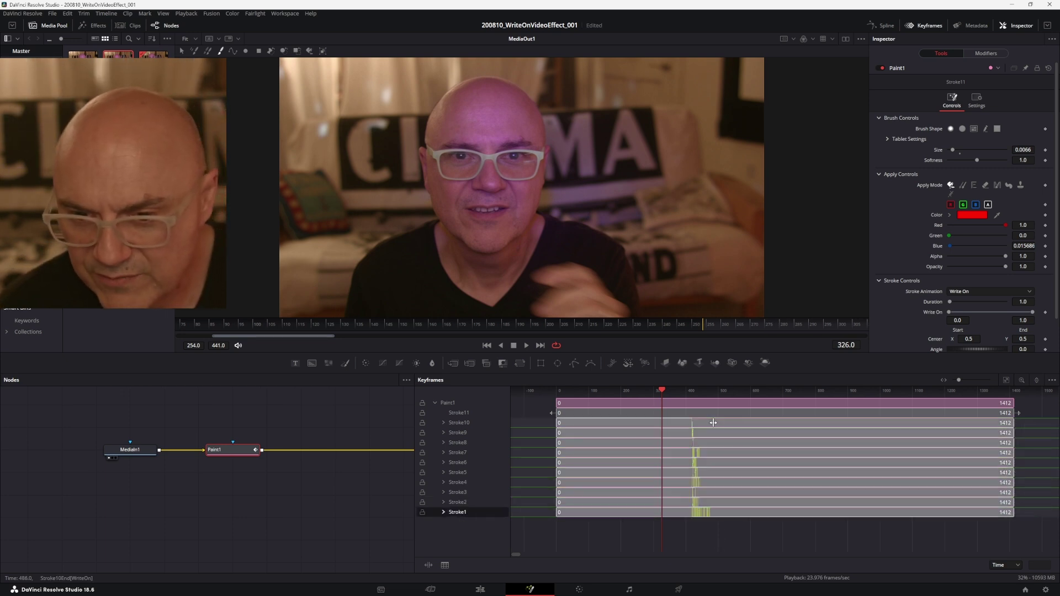
drag(717, 423, 687, 424)
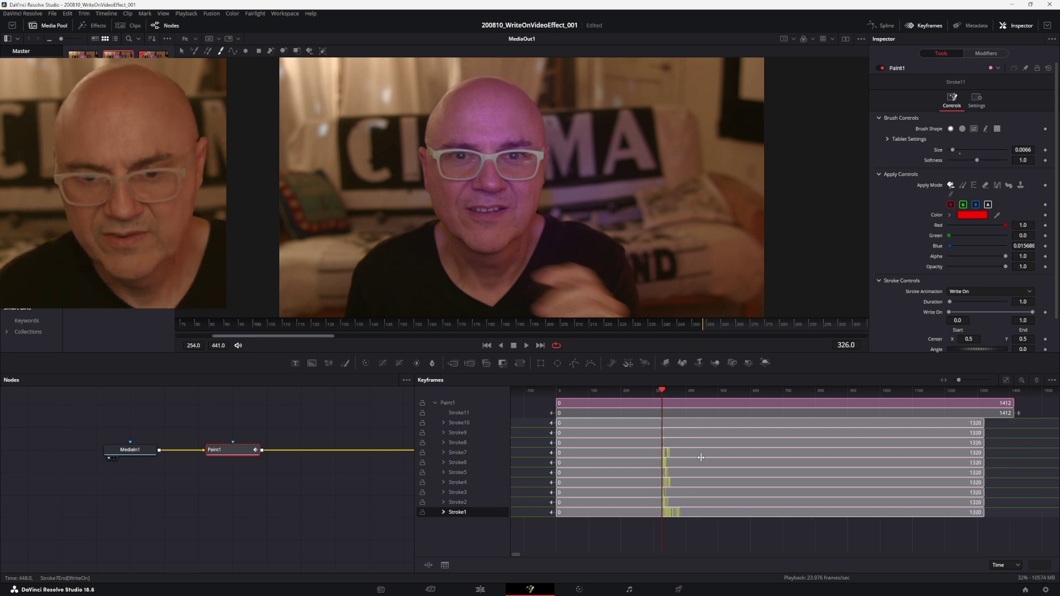
key(space)
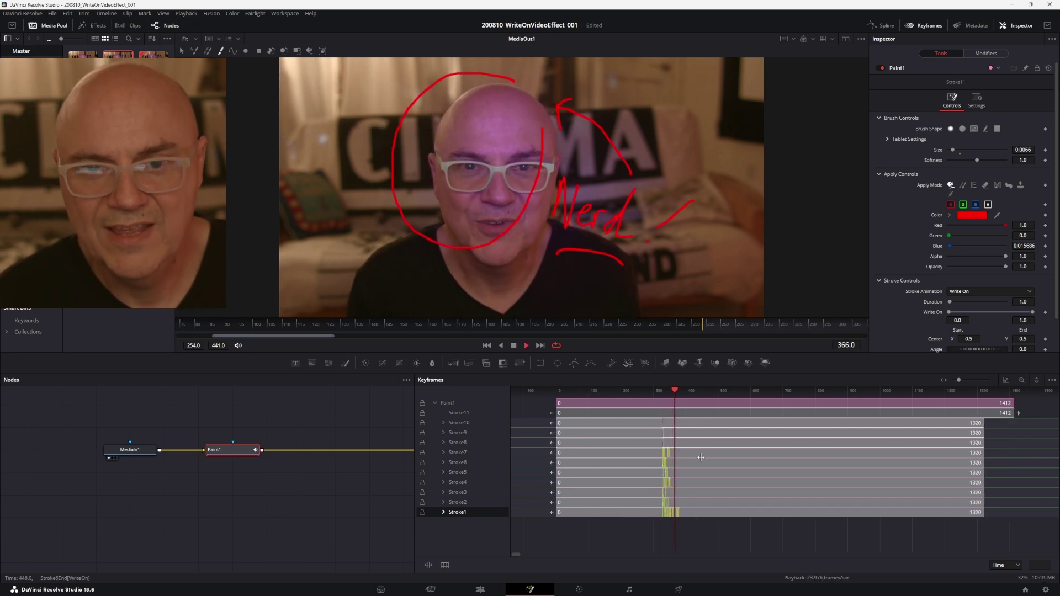
key(space)
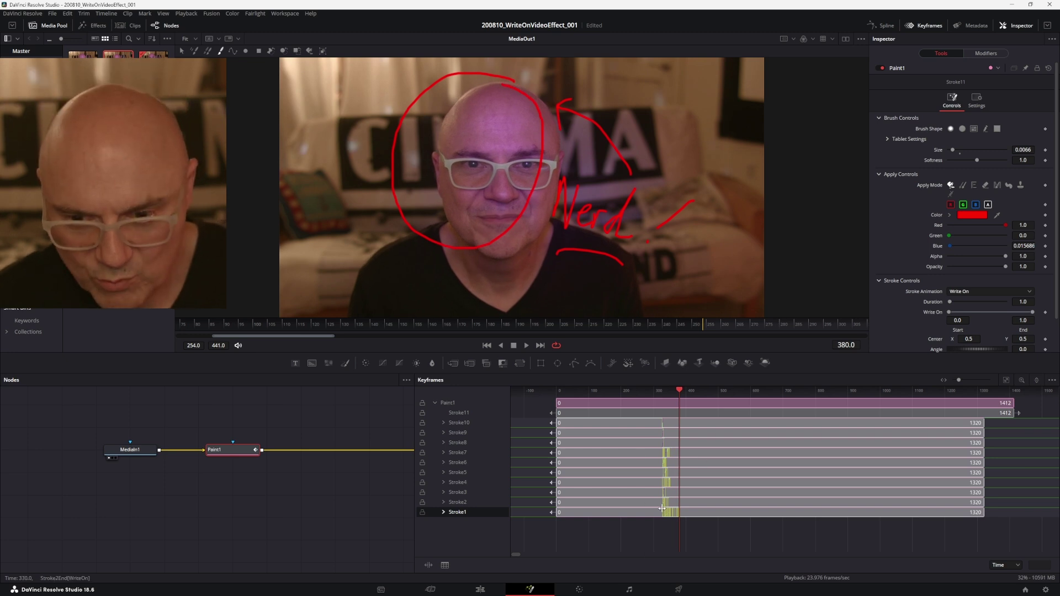
Shift Stroke1 and Stroke2 keyframes to stagger them, then replay from an earlier frame
click(693, 512)
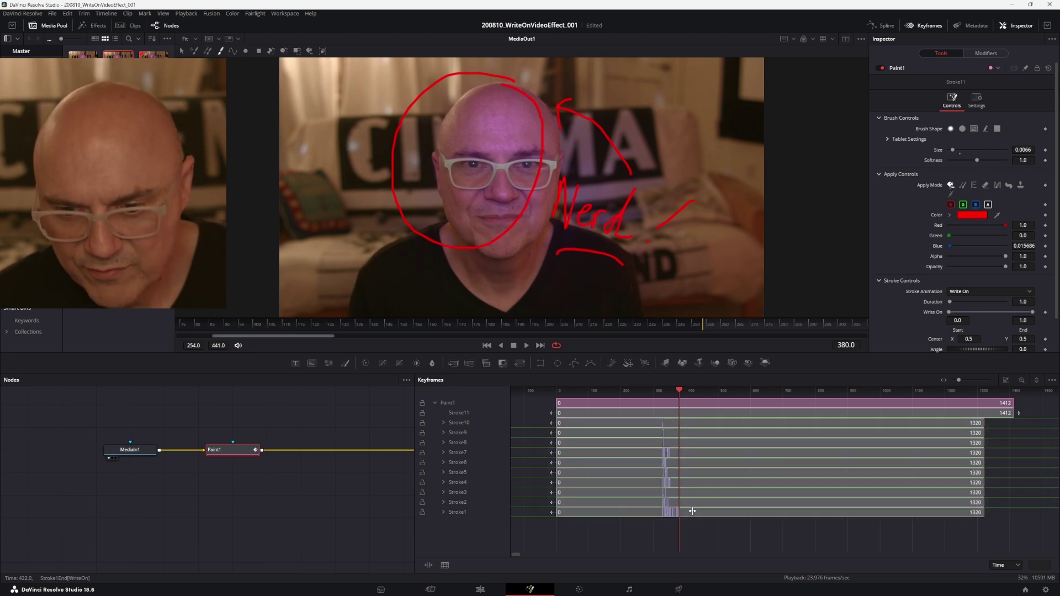
drag(696, 513, 716, 423)
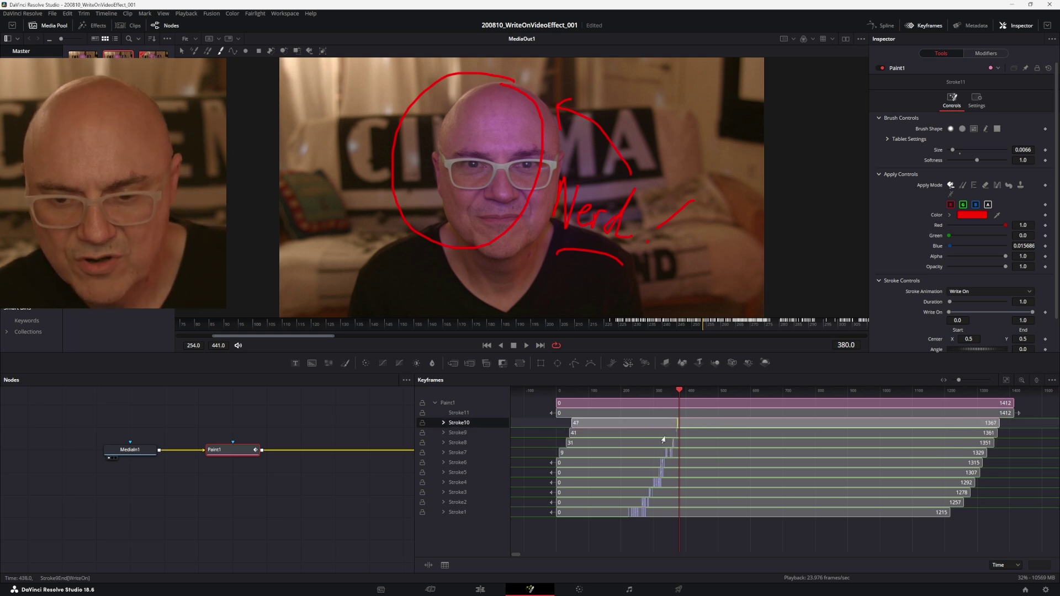
drag(681, 393, 605, 398)
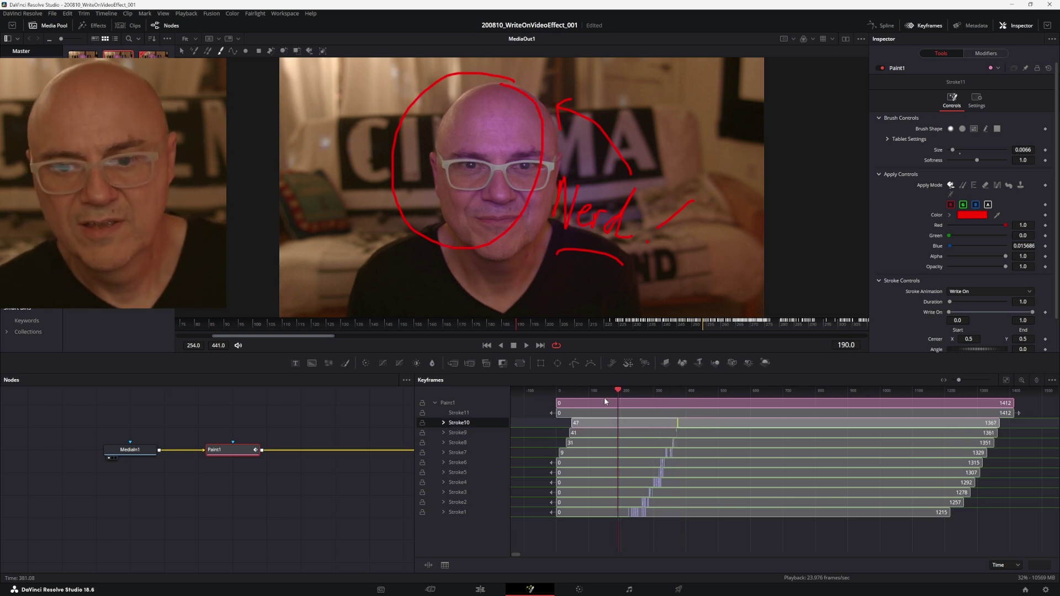
key(space)
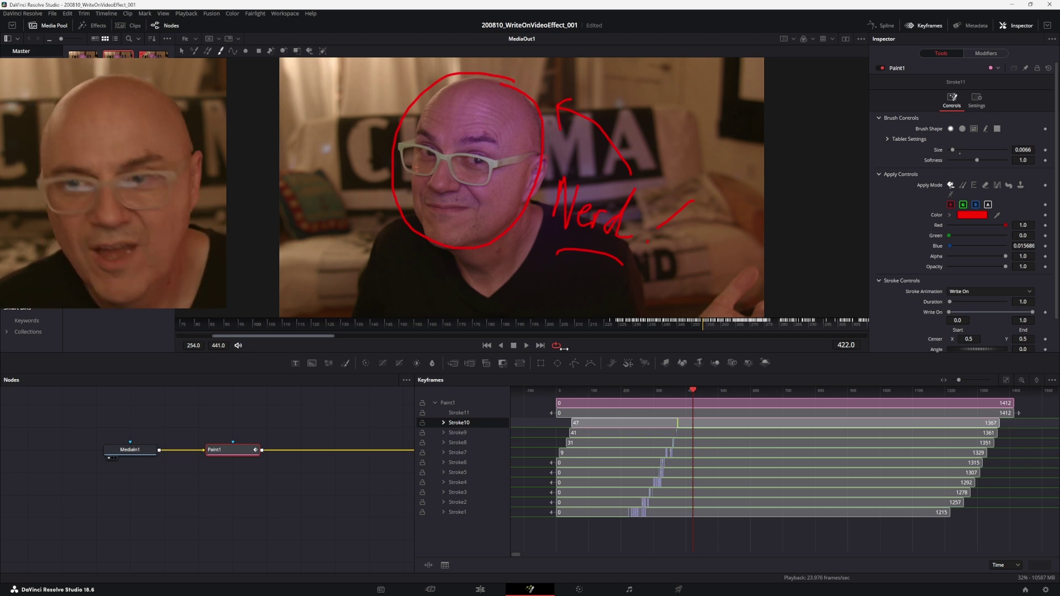
Show the Spline graph and select the Paint1 stroke rows from Stroke10 to Stroke1
click(883, 26)
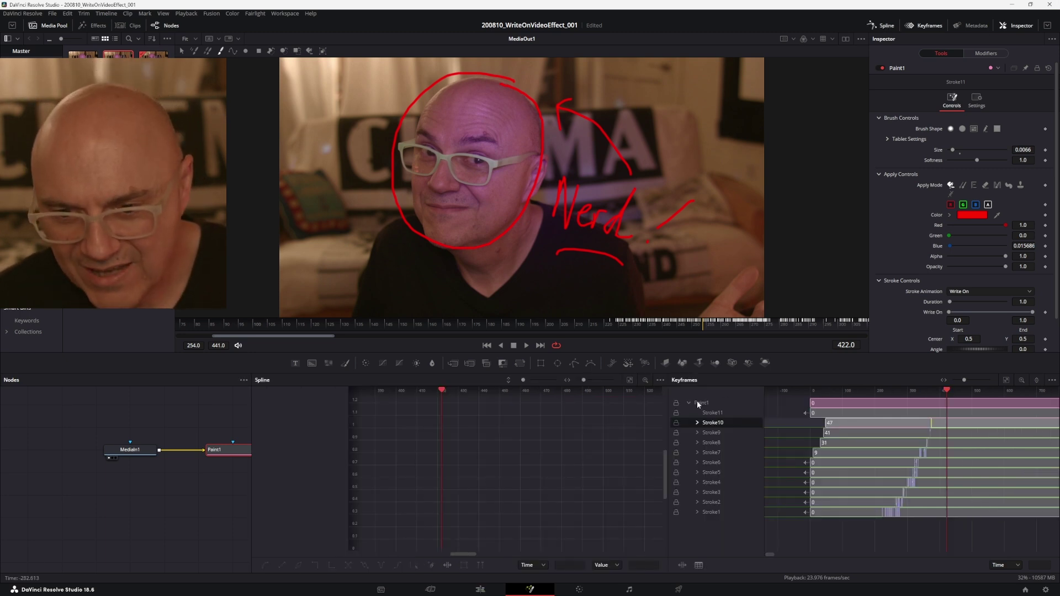
click(711, 422)
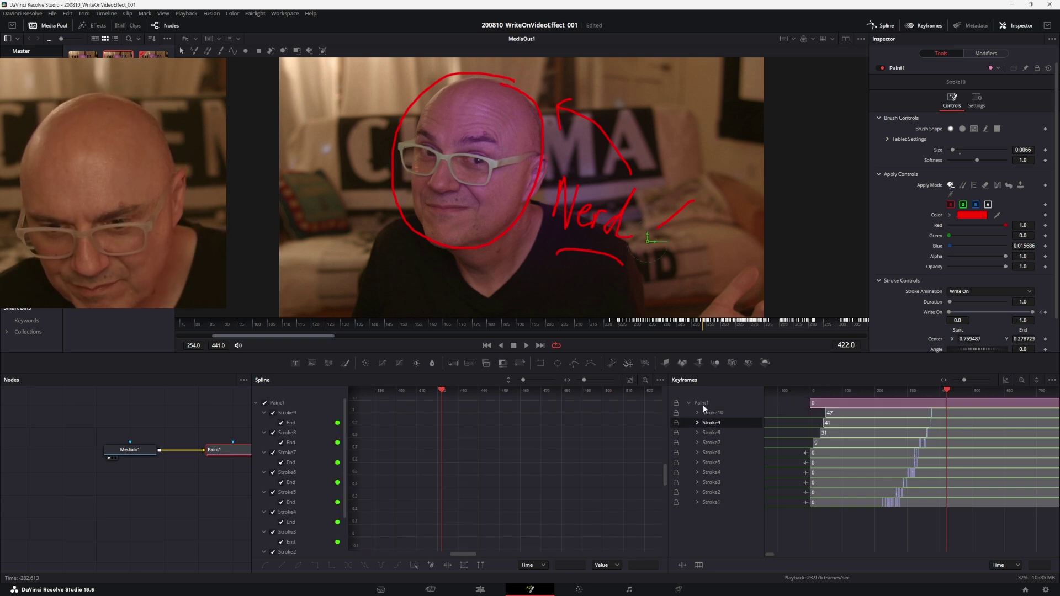
click(712, 432)
click(711, 442)
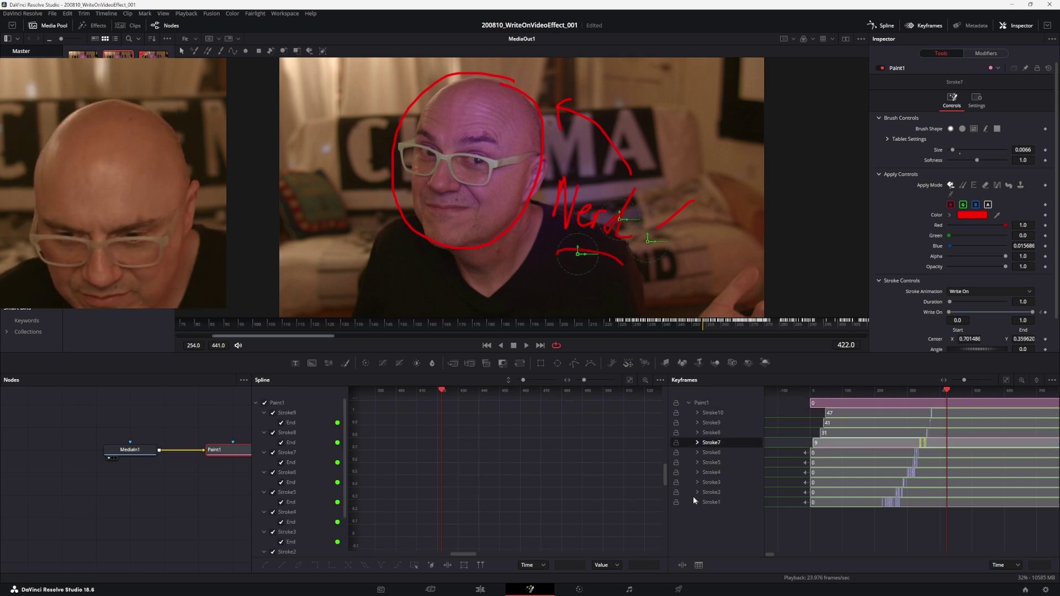
click(710, 502)
click(711, 432)
click(711, 453)
click(712, 473)
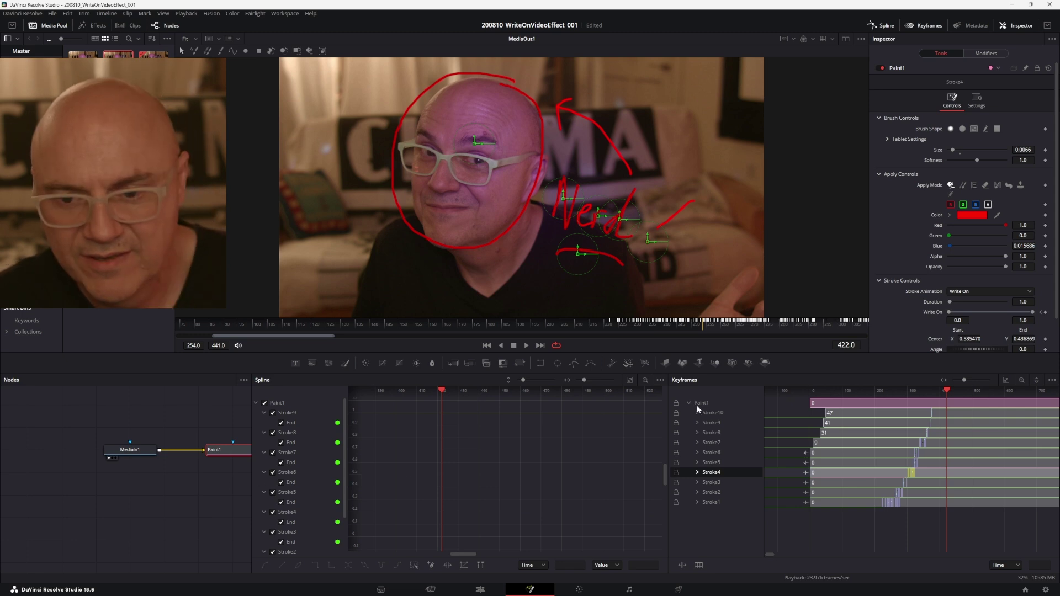
Fit all ten strokes' Write On End curves into view and select Stroke1's keyframes
click(631, 381)
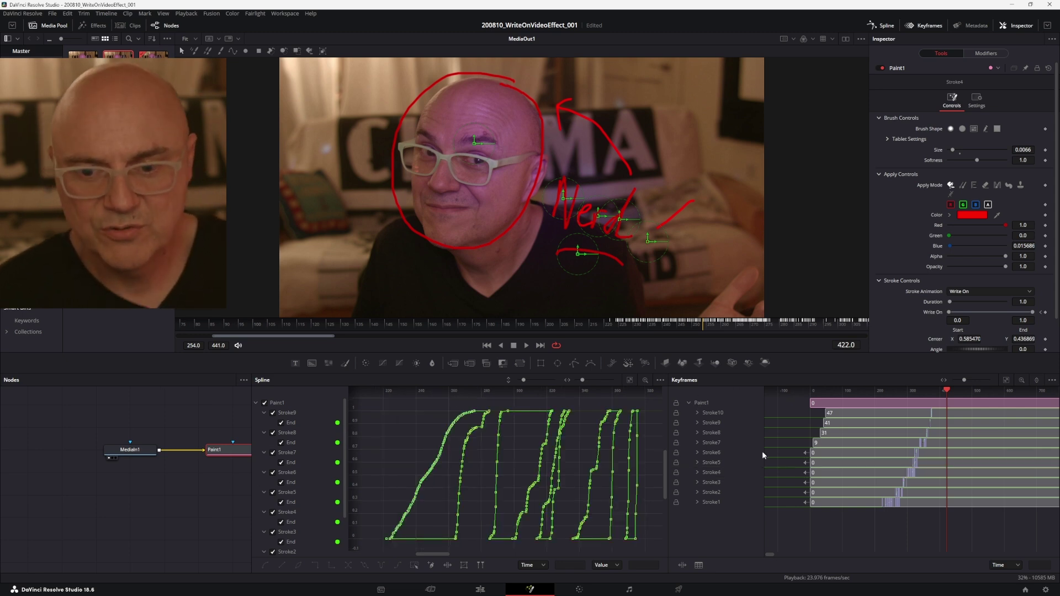
click(847, 502)
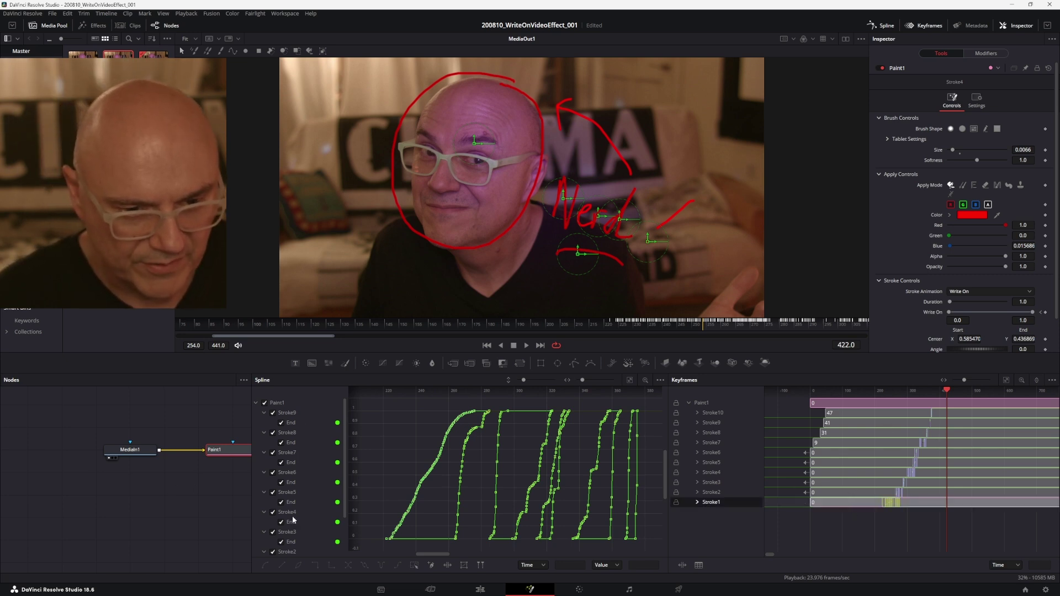
scroll(299, 525, down, 3)
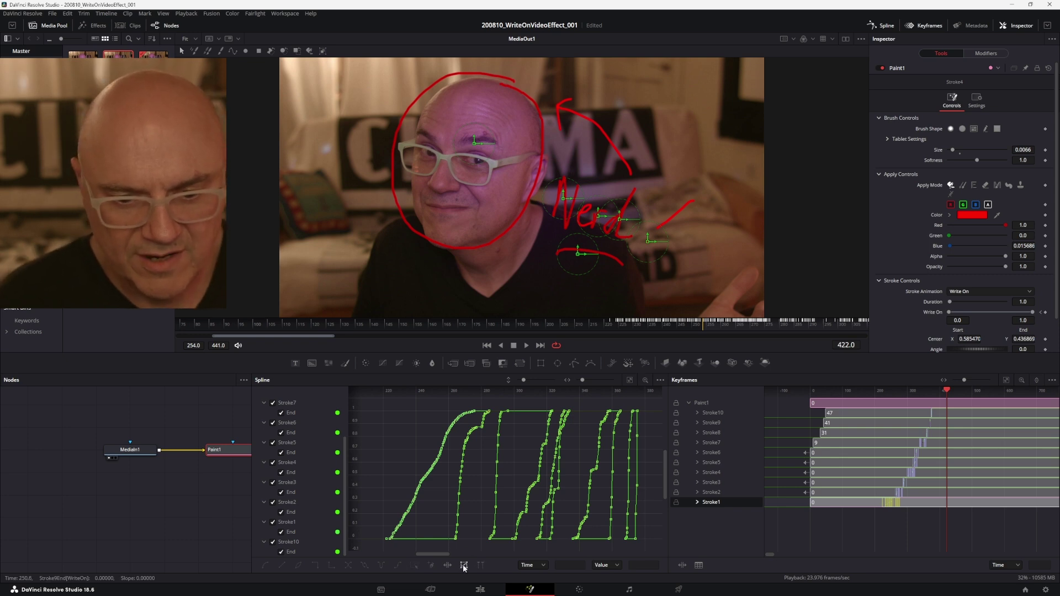
Box-select all write-on keyframes, compress them into a shorter span, and replay from frame 205
drag(644, 403, 365, 543)
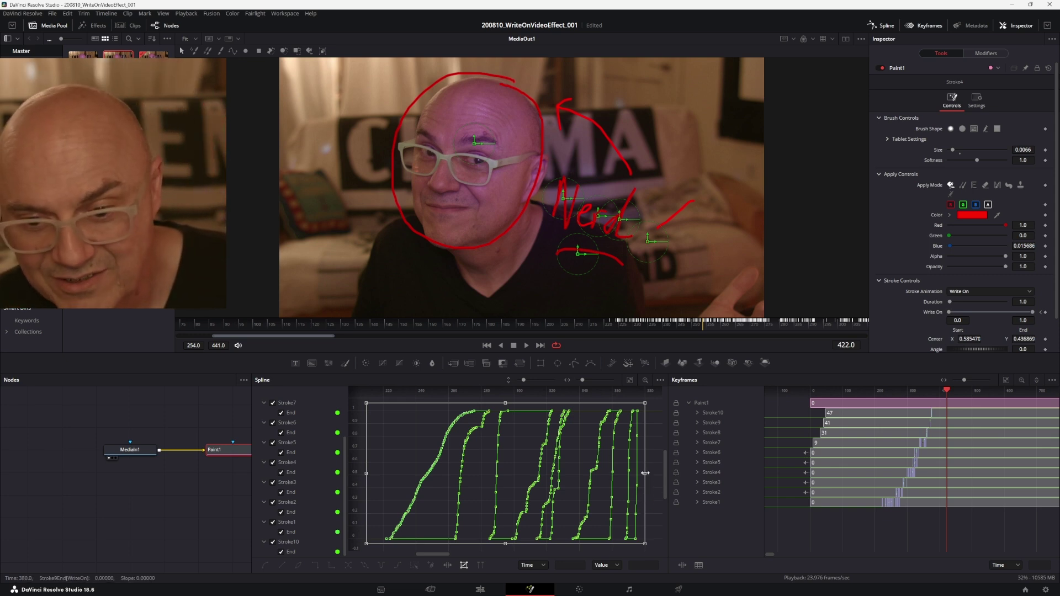
mouse_move(646, 473)
mouse_down()
mouse_move(475, 481)
mouse_move(564, 476)
mouse_move(514, 475)
mouse_move(529, 473)
mouse_up()
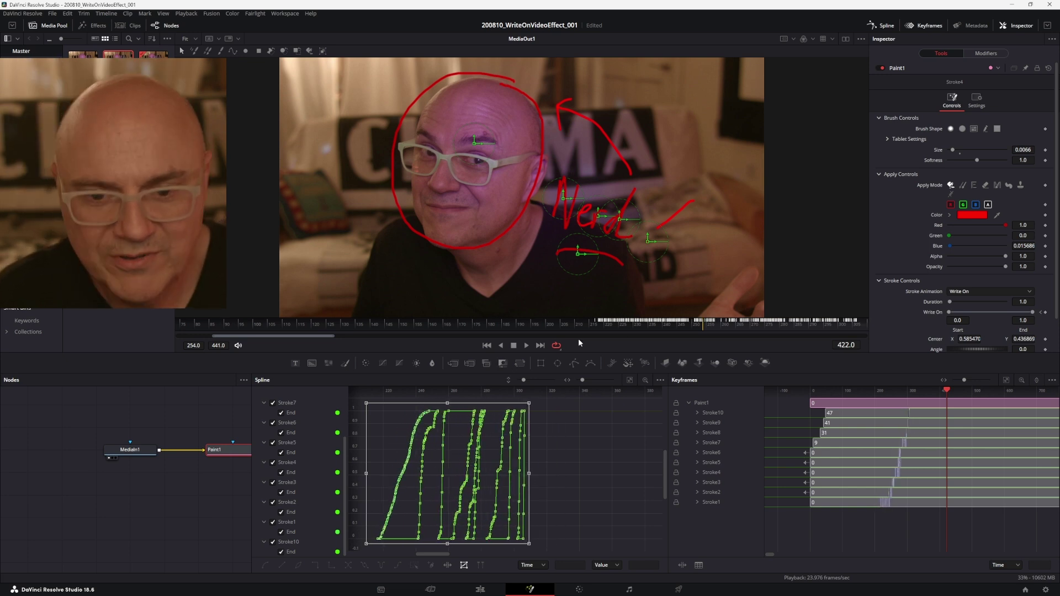
click(561, 330)
key(space)
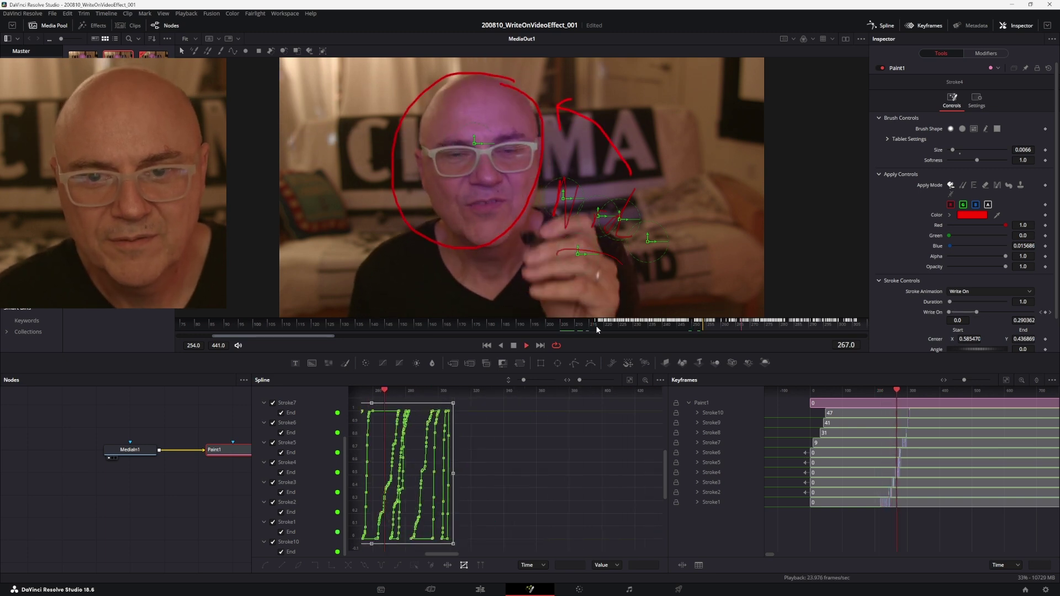
Stretch the stroke keyframes over more time, then compress them back from the start side
key(space)
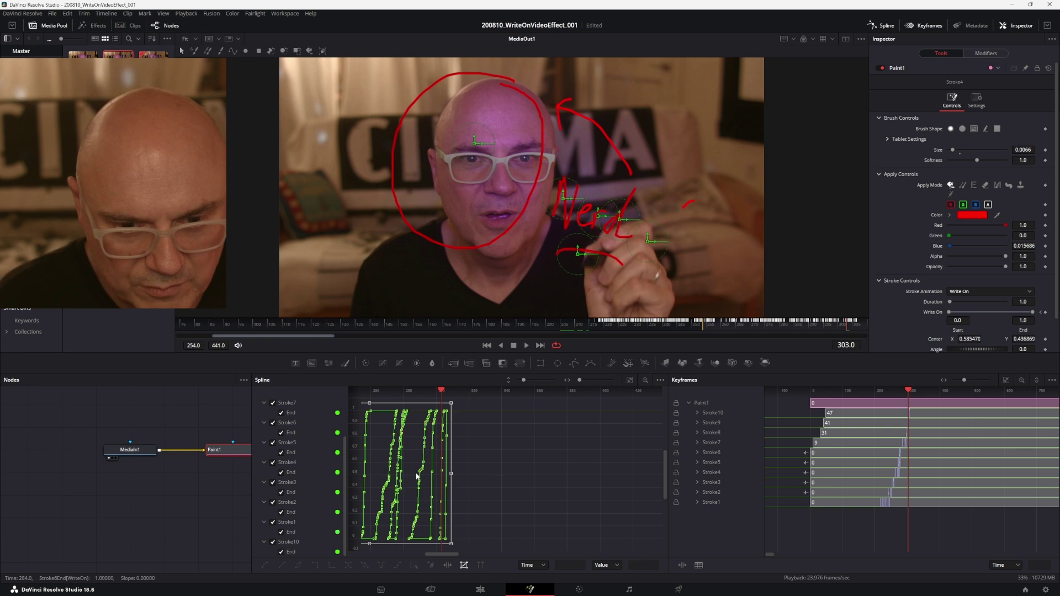
mouse_move(450, 474)
mouse_down()
mouse_move(575, 474)
mouse_move(566, 474)
mouse_up()
drag(442, 553, 430, 553)
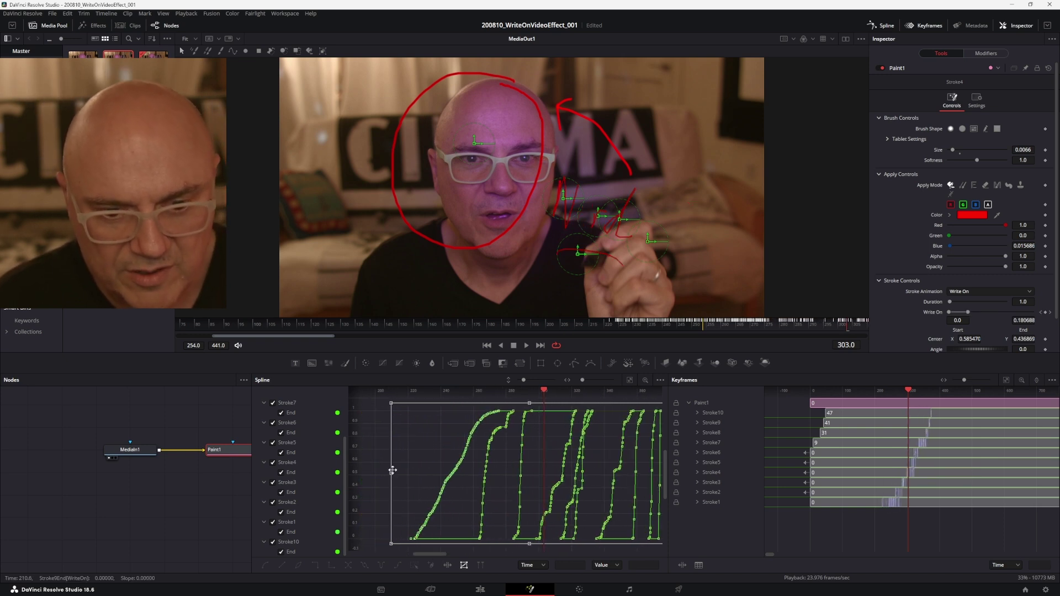
drag(393, 470, 485, 470)
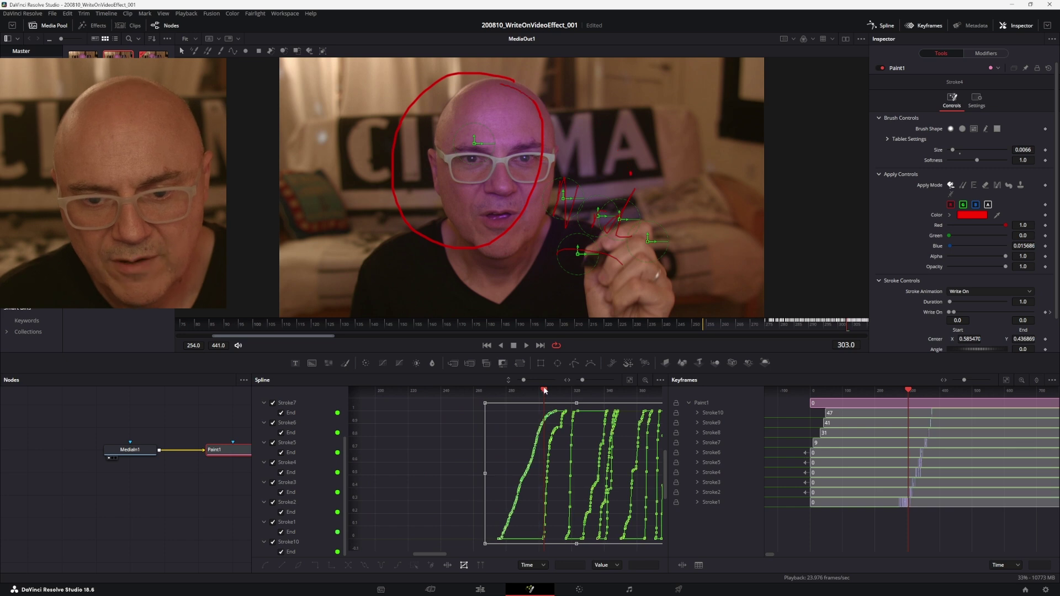
Check frames 278–283, trim the keyframe span slightly from the start, and replay
drag(544, 391, 423, 393)
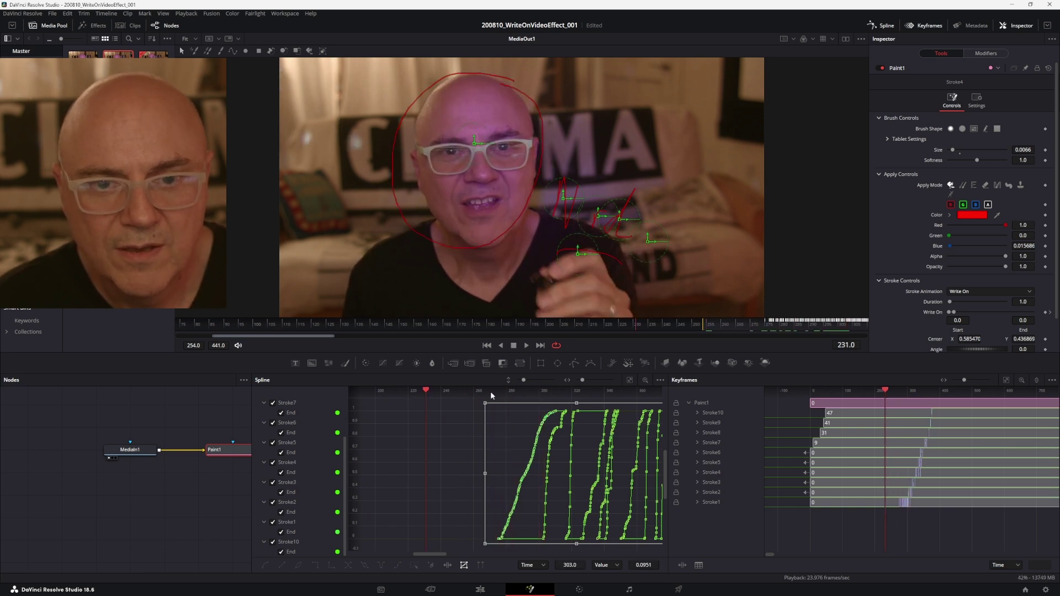
mouse_move(492, 396)
mouse_down()
mouse_move(522, 393)
mouse_move(512, 397)
mouse_up()
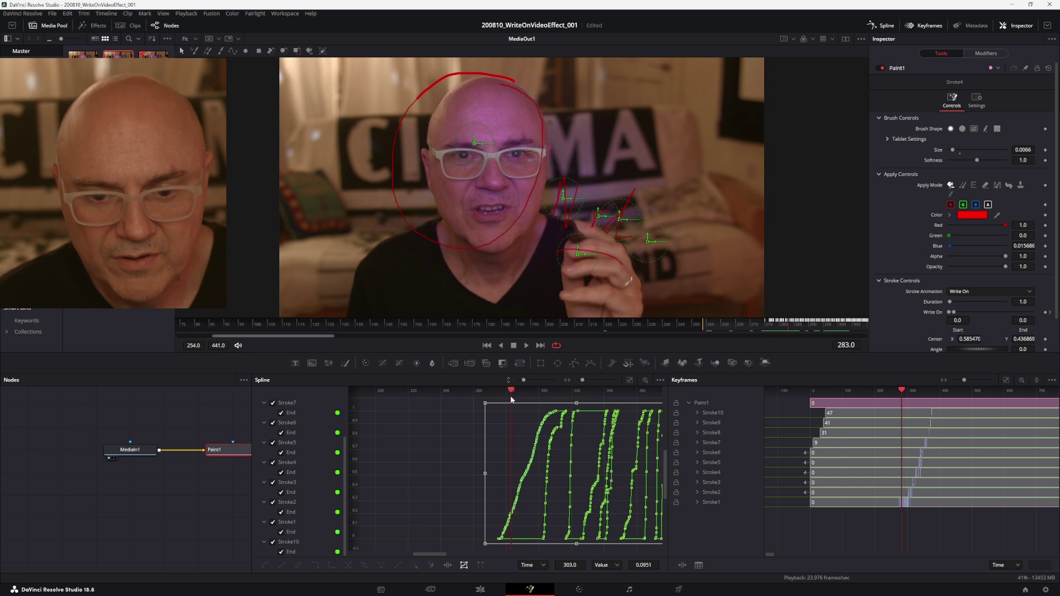
mouse_move(485, 473)
mouse_down()
mouse_move(504, 474)
mouse_move(374, 480)
mouse_up()
key(space)
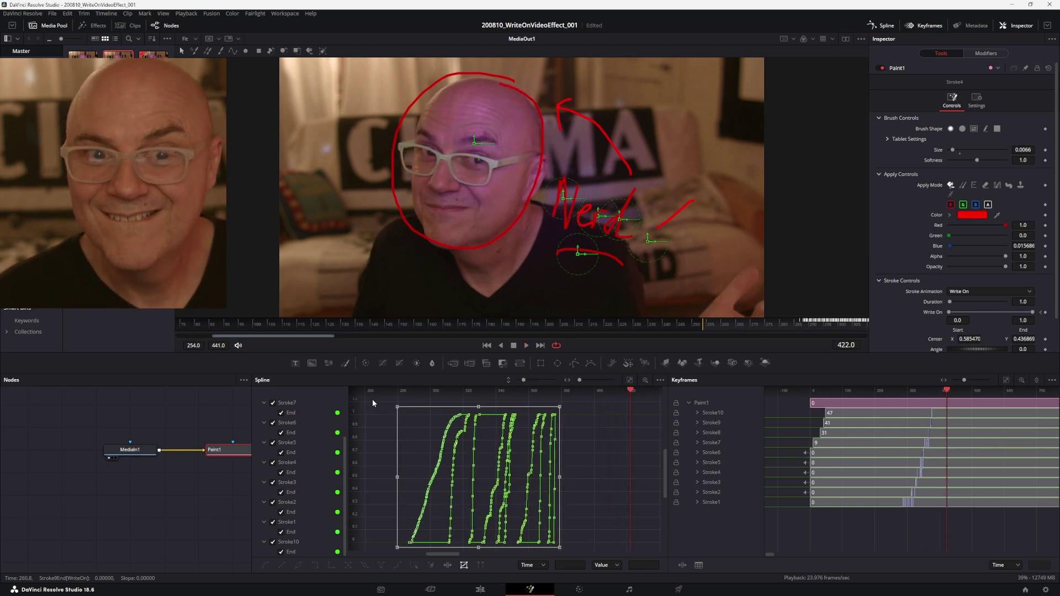
On the Edit page, play Timeline 1 from the start with the red annotations drawing on
click(480, 590)
drag(528, 417, 245, 446)
key(space)
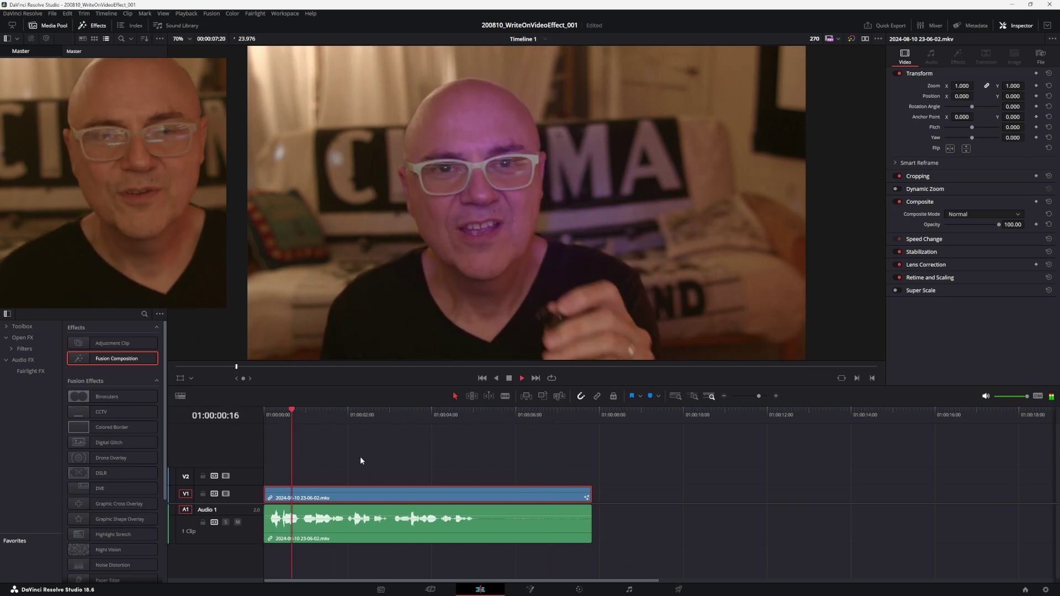